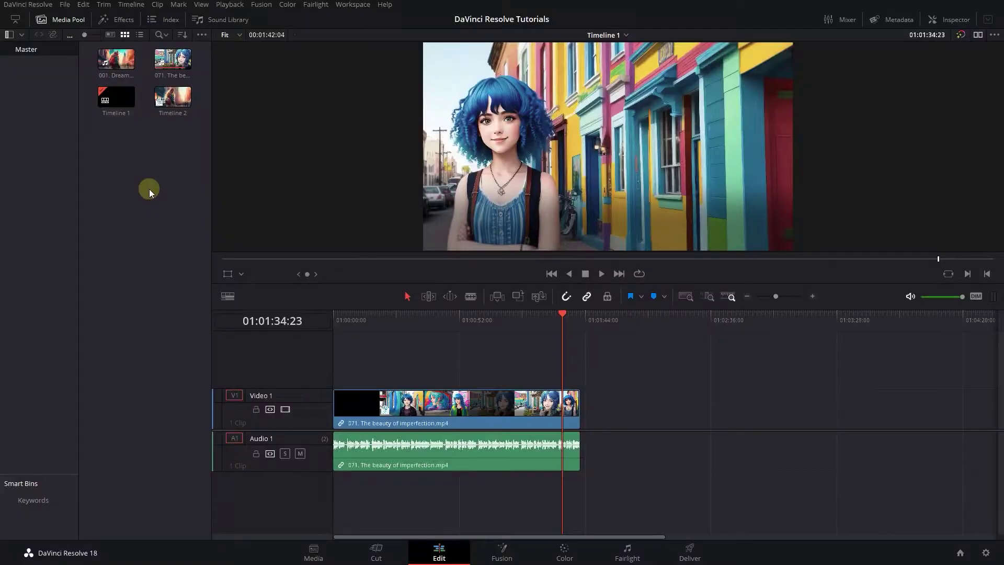
# Step: Select Timeline 1 and enable Stacked Timelines in the timeline view options
pyautogui.click(118, 98)
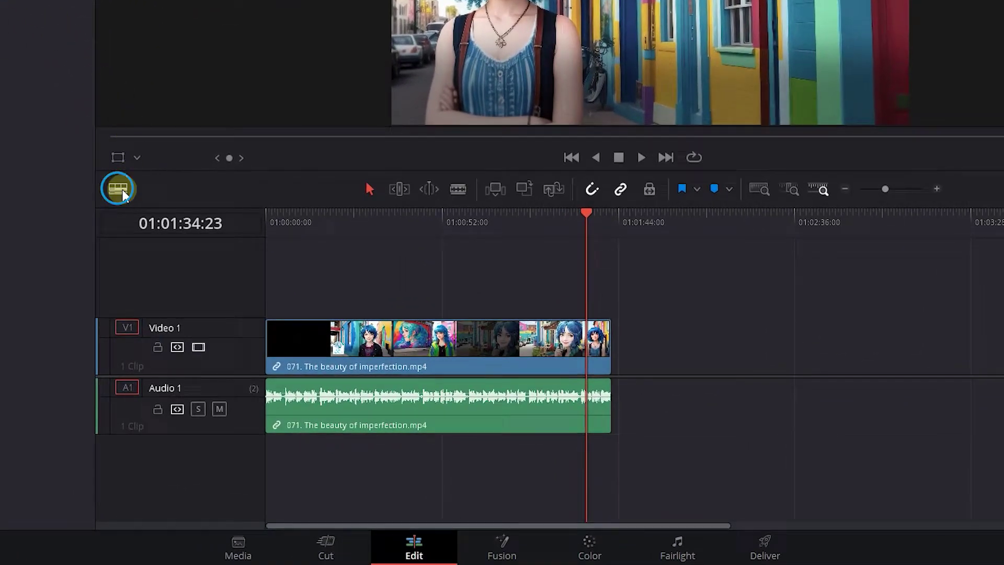
pyautogui.click(119, 190)
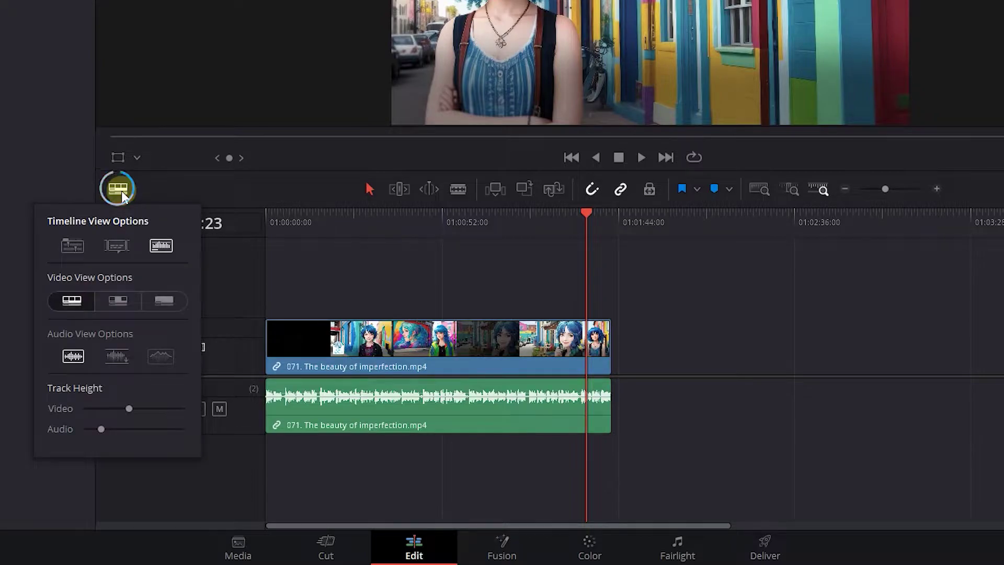
pyautogui.click(75, 248)
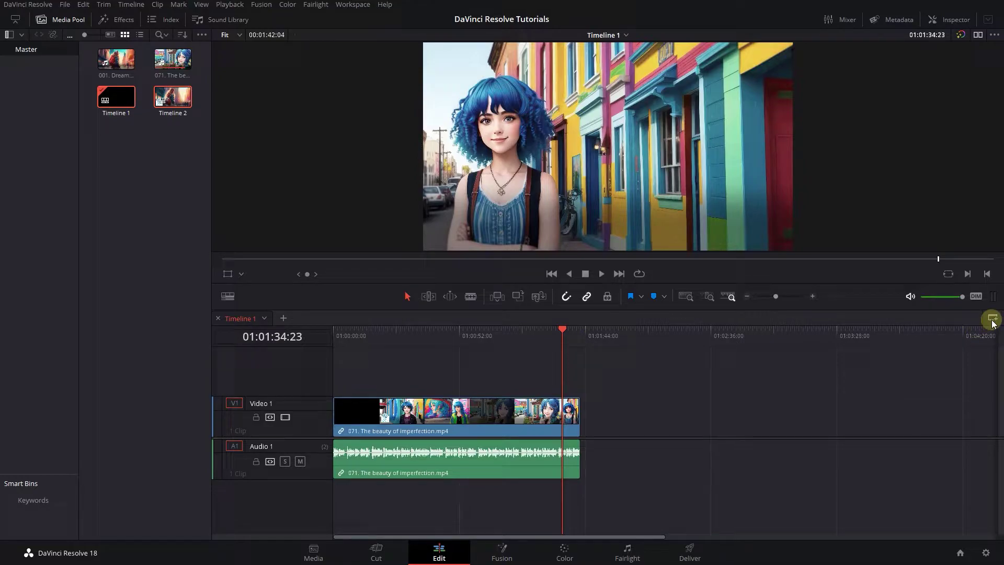
# Step: Add an empty second timeline pane and open its timeline list
pyautogui.click(993, 322)
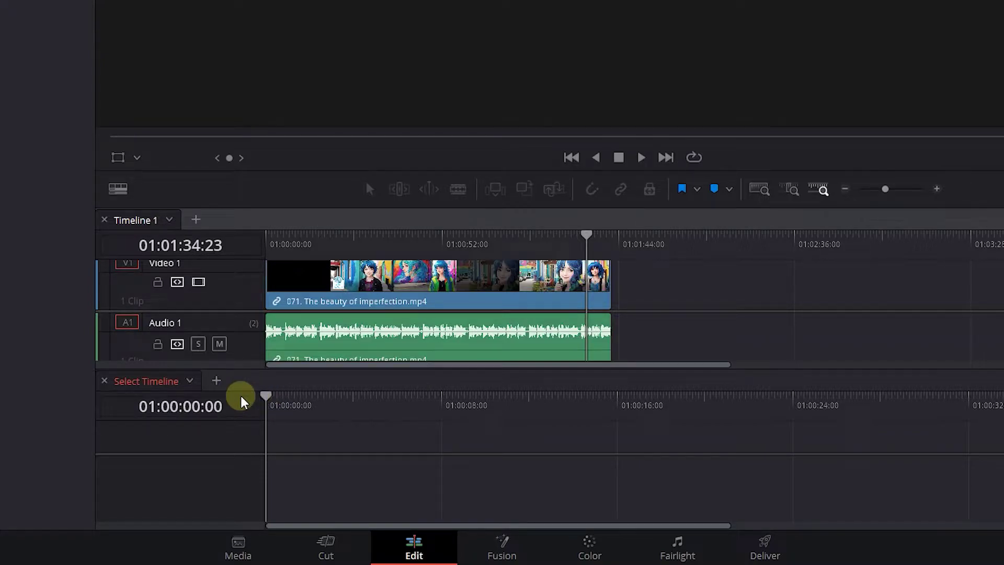
pyautogui.click(191, 382)
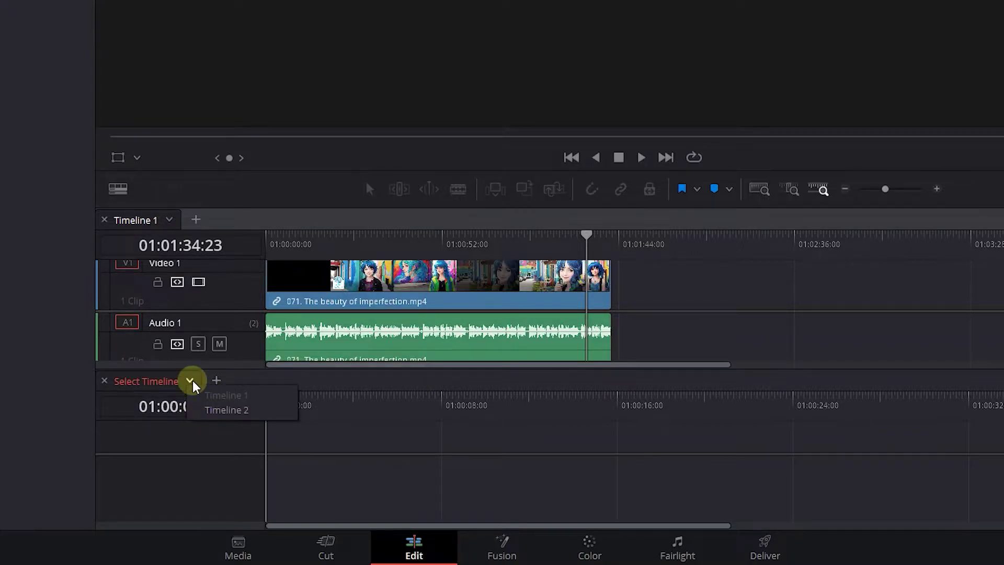
# Step: Load Timeline 2 below and drag its short clip onto Timeline 1's end
pyautogui.click(228, 412)
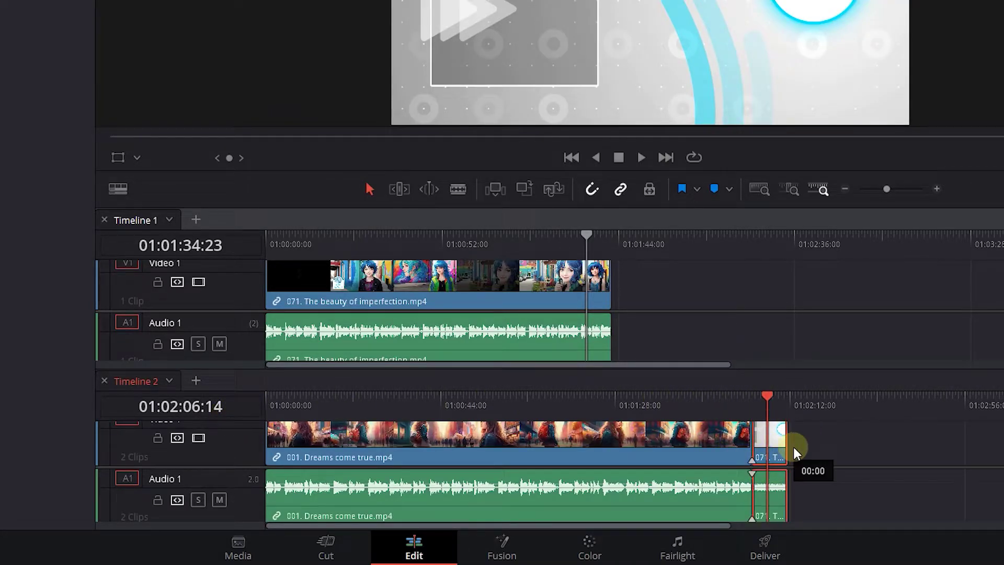
pyautogui.moveTo(772, 443)
pyautogui.mouseDown()
pyautogui.moveTo(643, 289)
pyautogui.moveTo(618, 297)
pyautogui.mouseUp()
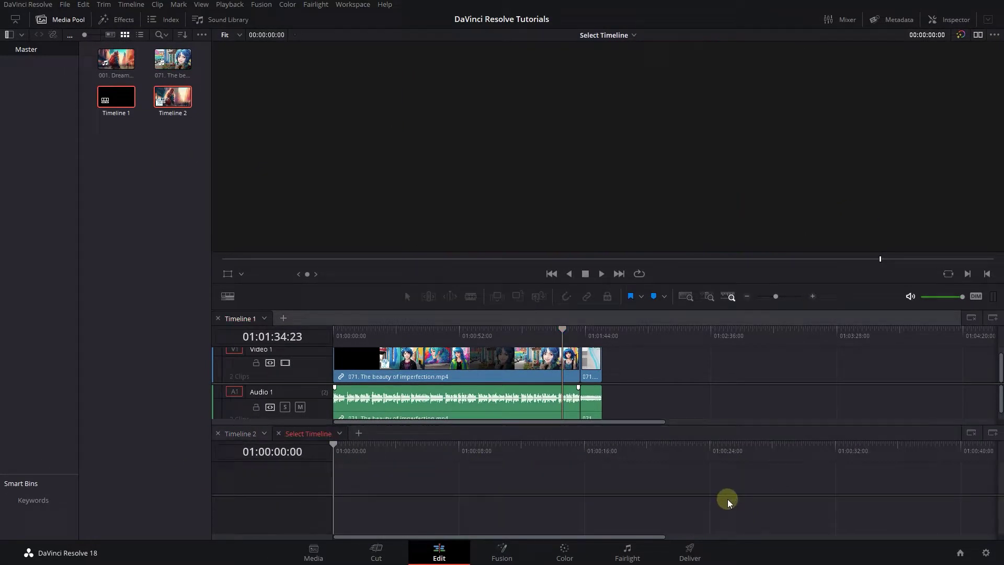
# Step: Briefly add a third empty timeline pane, then close the extra panes
pyautogui.click(992, 433)
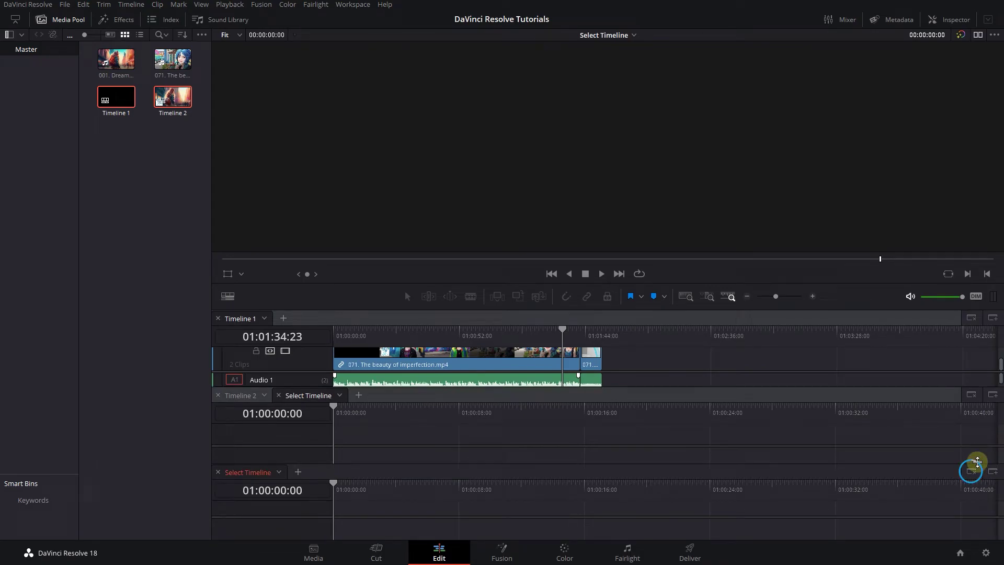
pyautogui.click(972, 471)
pyautogui.click(973, 435)
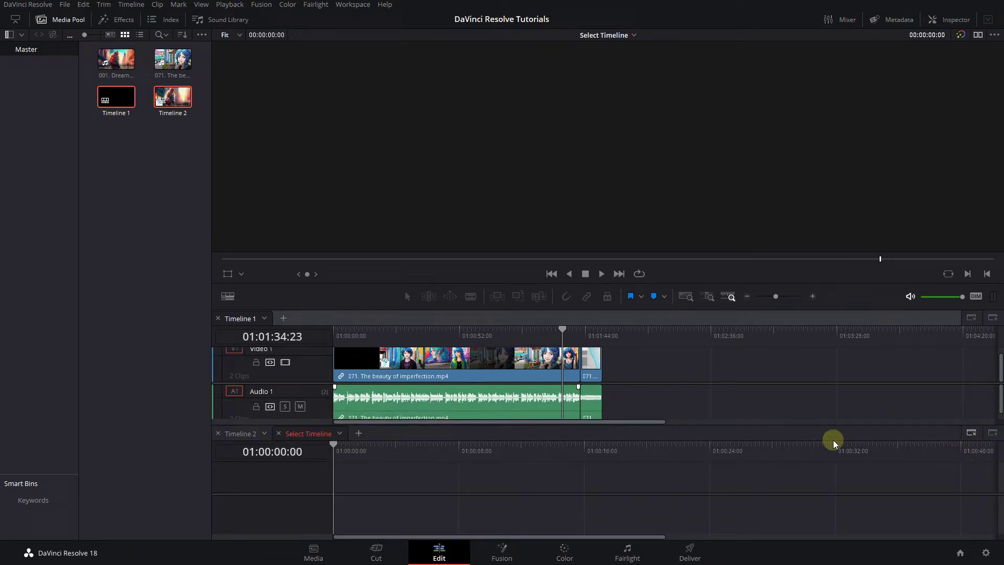